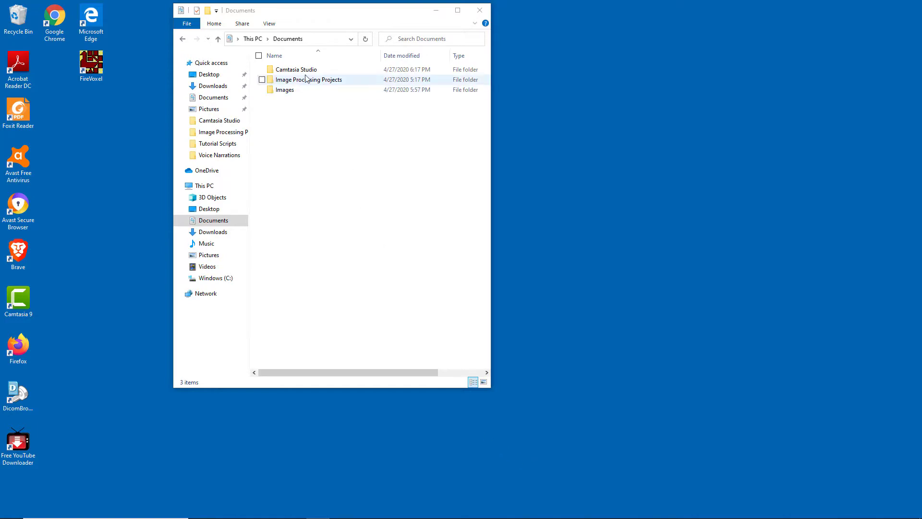
Open the Images folder and then its sample_brain_dicom subfolder in File Explorer
double_click(289, 90)
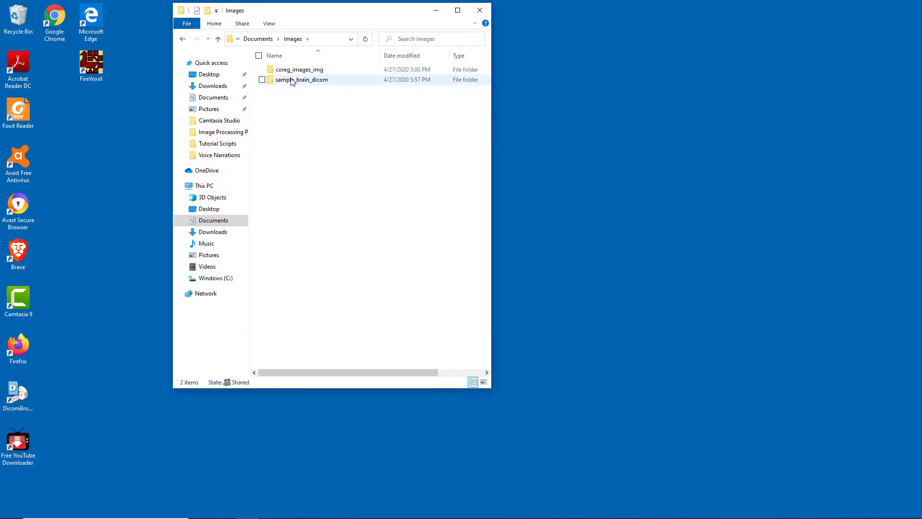
double_click(291, 80)
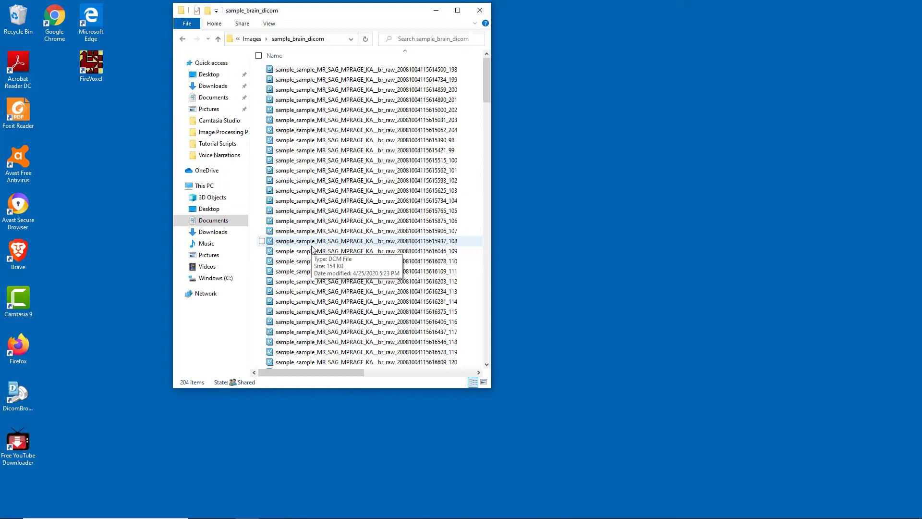
Launch FireVoxel and open Documents\Images\sample_brain_dicom as a single DICOM document
double_click(92, 64)
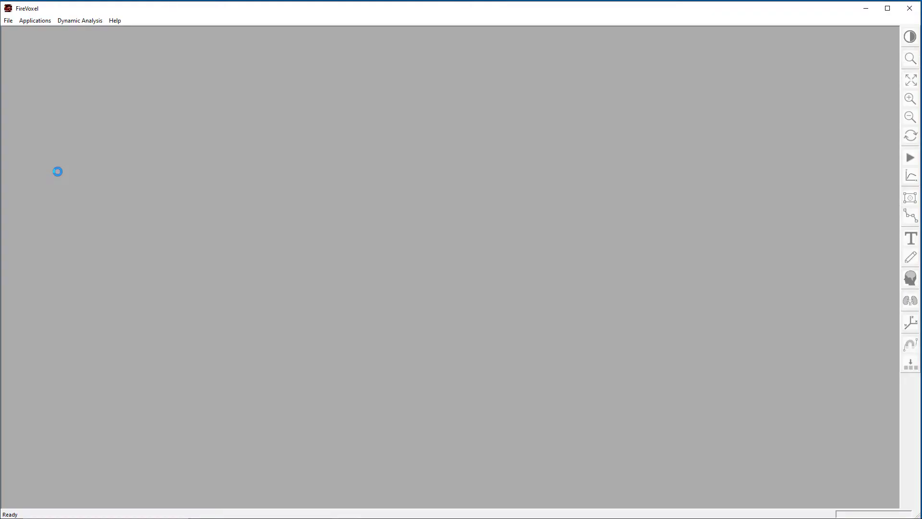
click(9, 21)
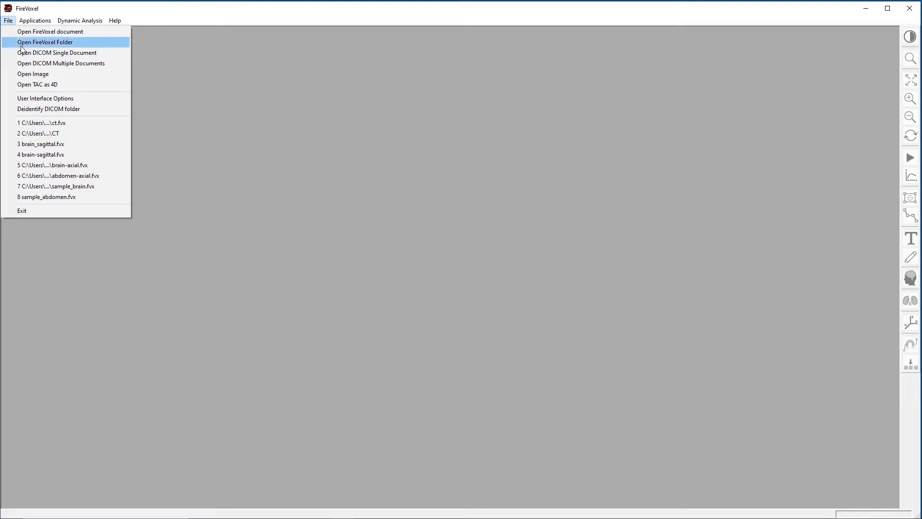
click(24, 53)
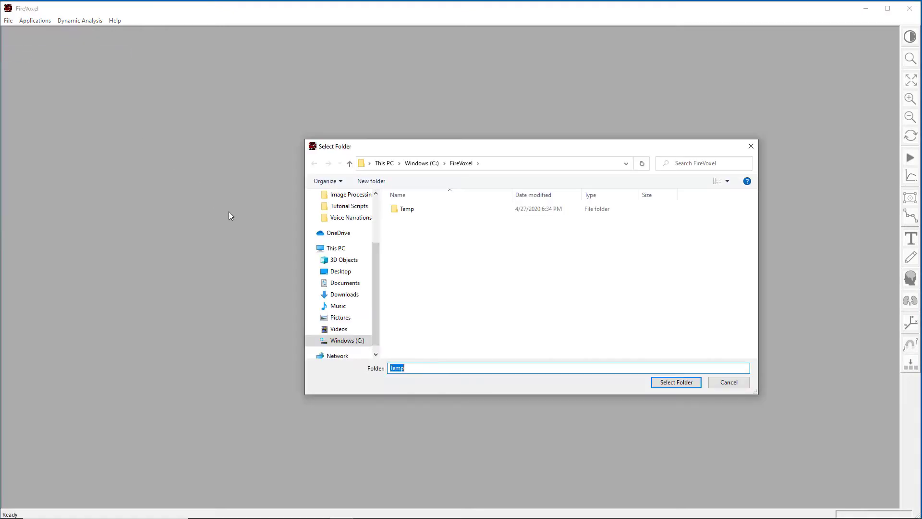
click(350, 283)
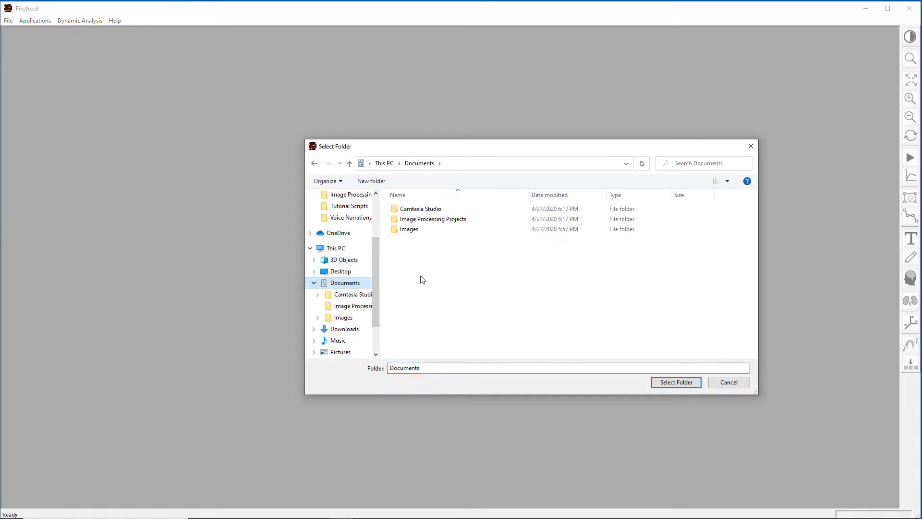
double_click(422, 230)
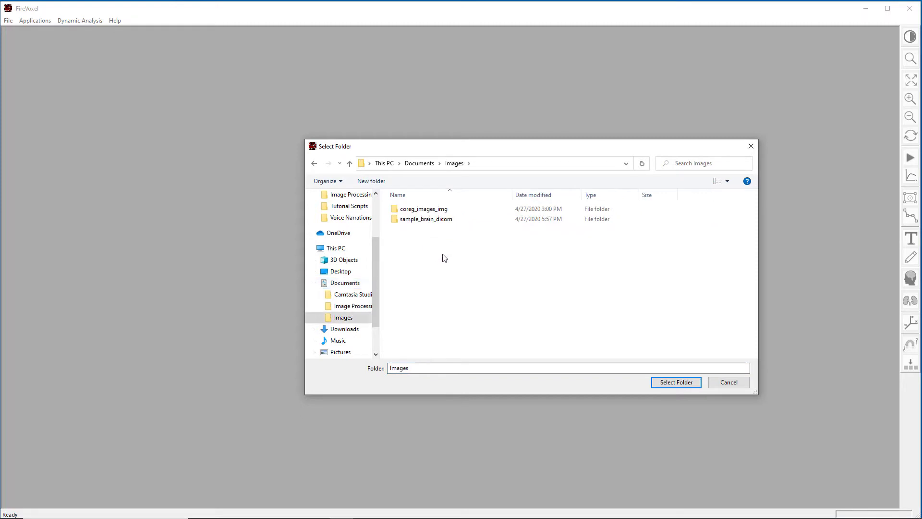
click(434, 220)
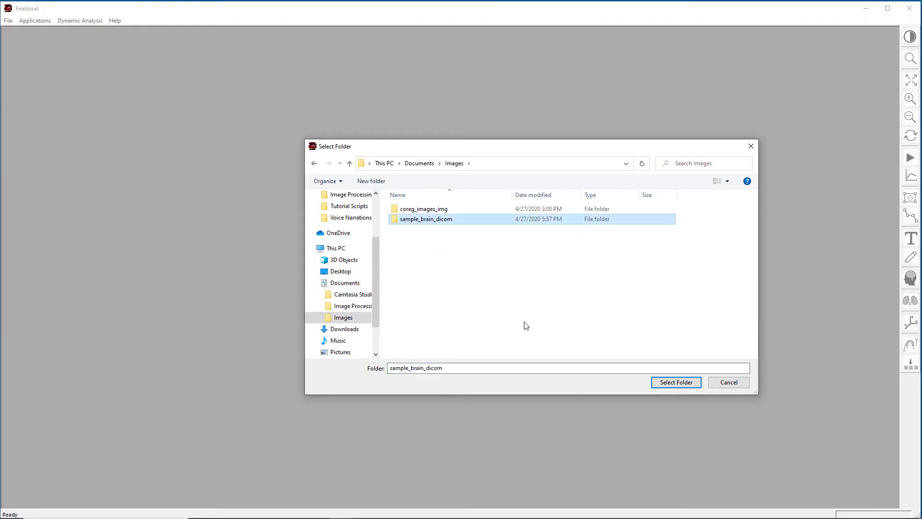
click(667, 382)
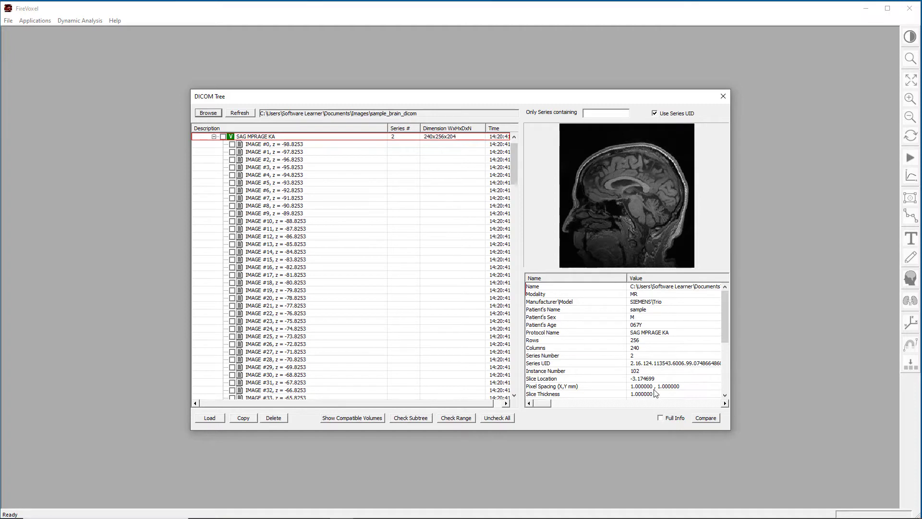
Load the SAG MPRAGE KA (240x256x204) series from the DICOM Tree
click(209, 418)
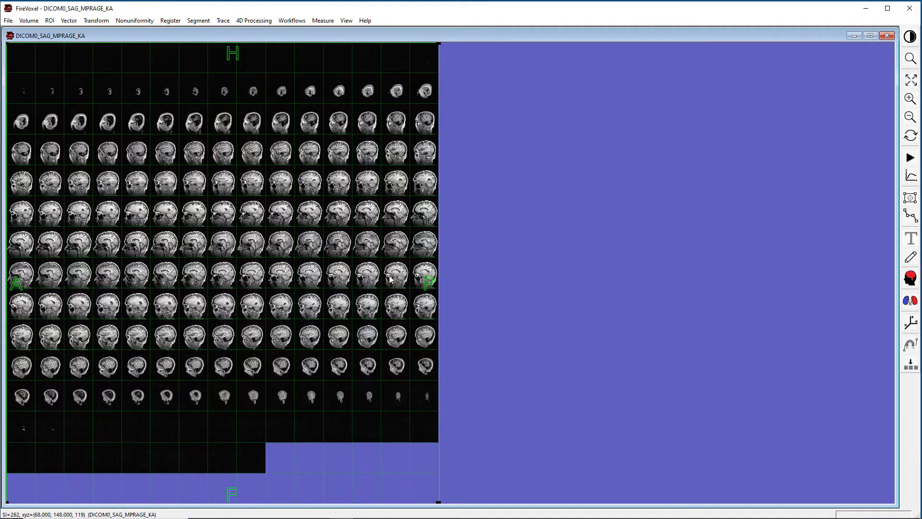
Enlarge one mosaic tile, toggle back to the grid with M, then enlarge slice 101
click(220, 246)
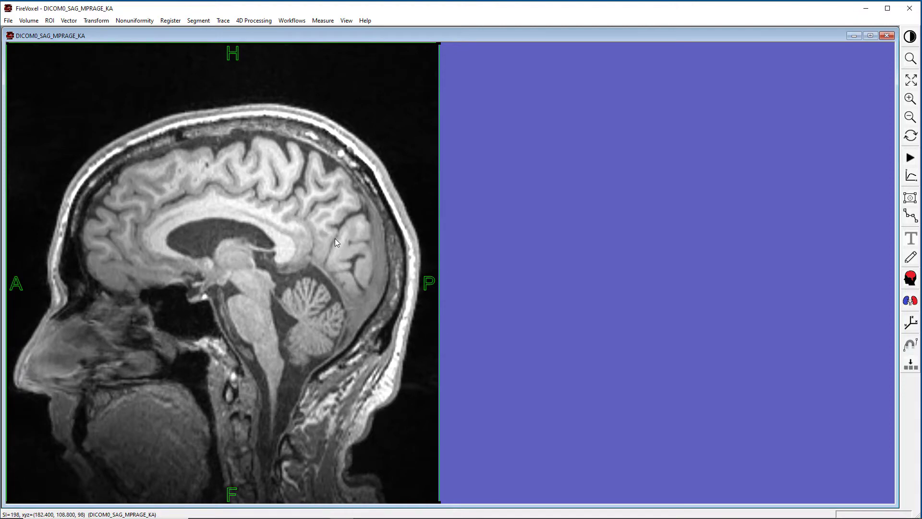
key(m)
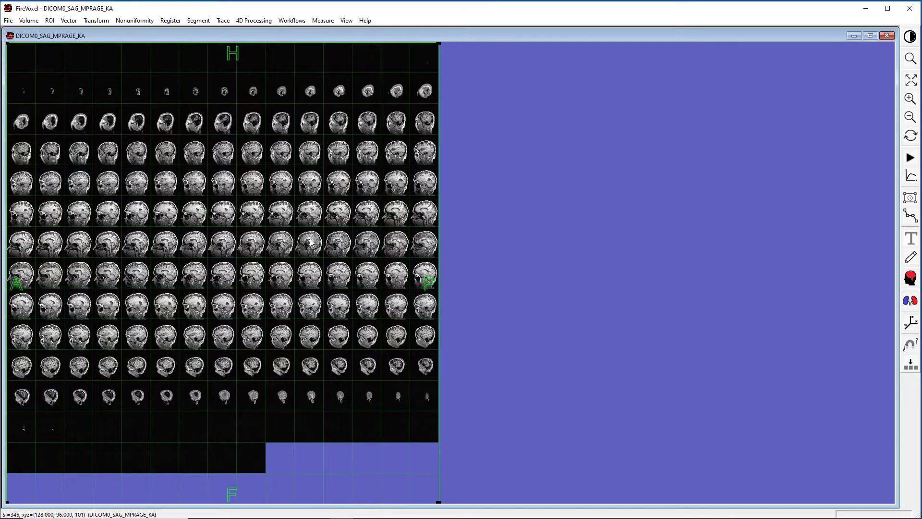
key(m)
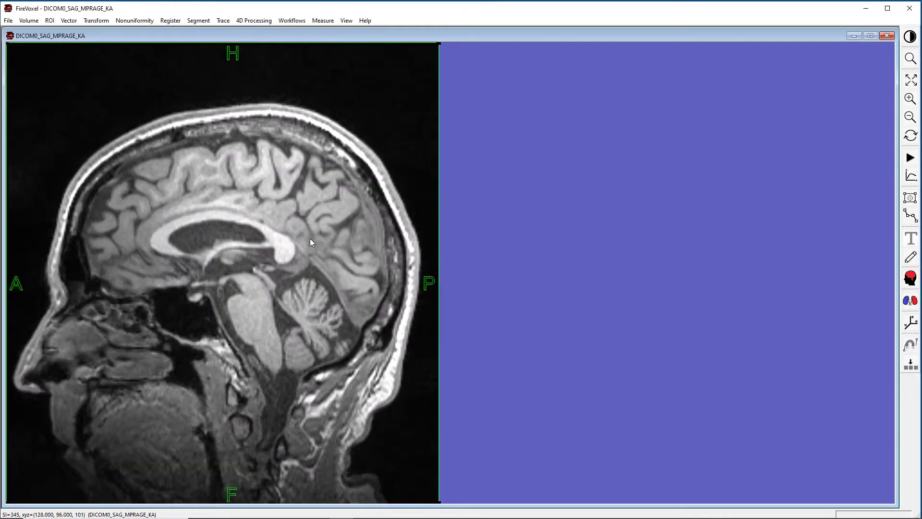
scroll(309, 238, down, 1)
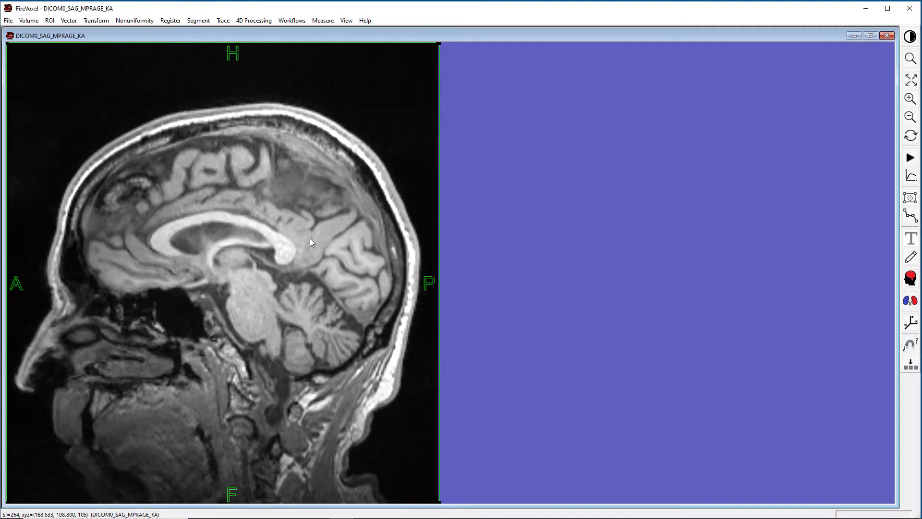
scroll(310, 239, down, 1)
scroll(310, 238, down, 1)
scroll(309, 239, up, 2)
scroll(310, 239, up, 2)
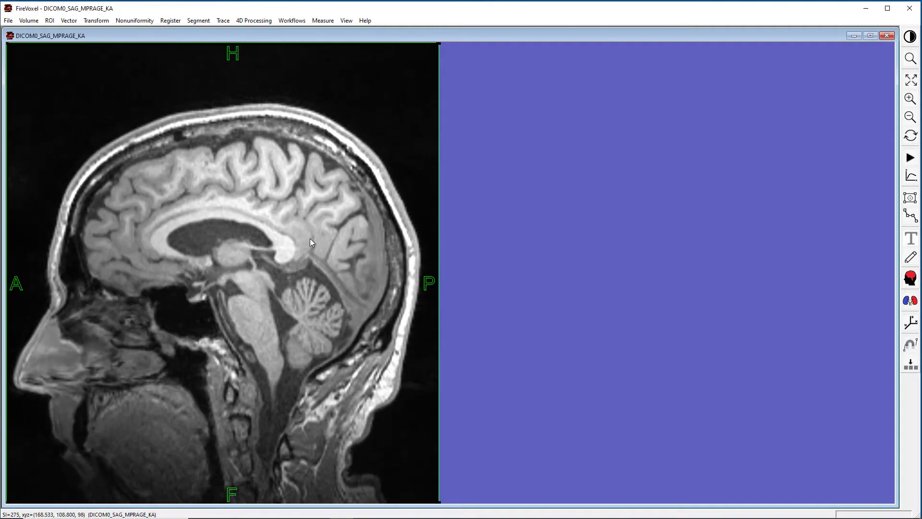
scroll(309, 239, up, 2)
scroll(312, 242, up, 3)
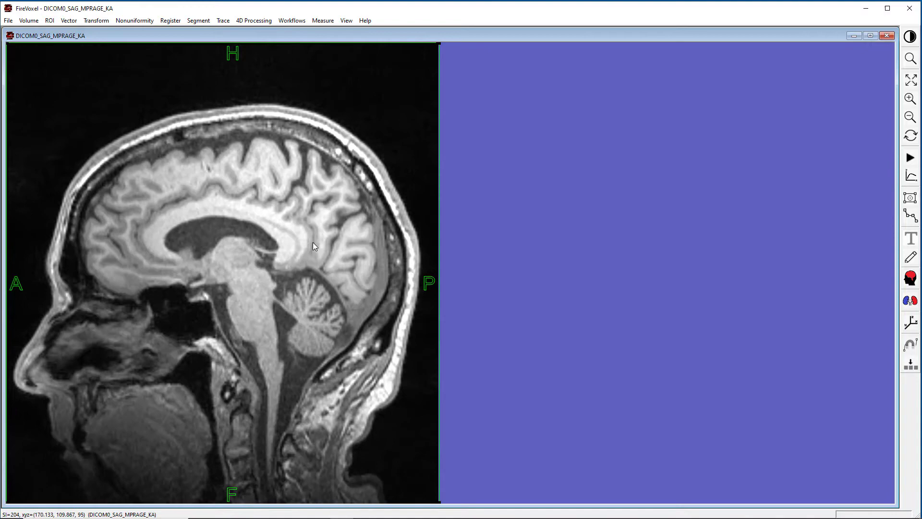
scroll(313, 242, up, 3)
scroll(313, 242, up, 3)
scroll(312, 242, up, 2)
scroll(313, 242, up, 1)
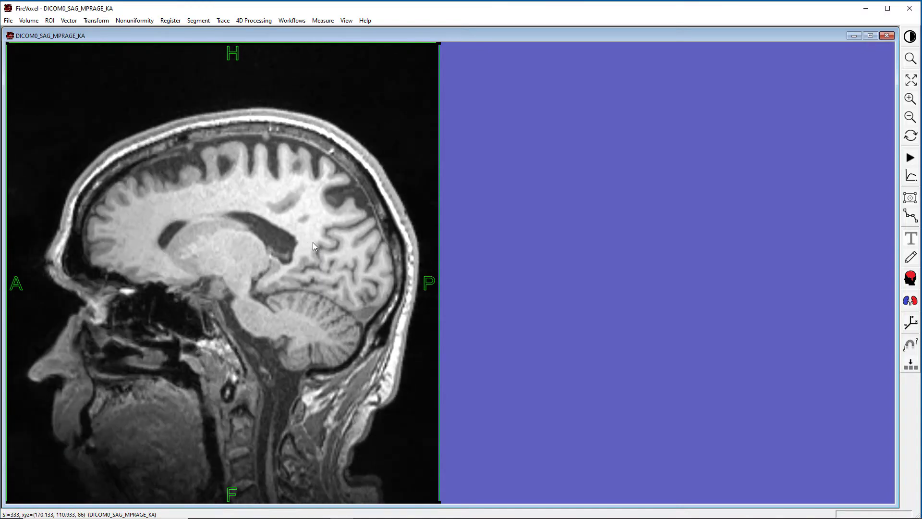
scroll(313, 242, up, 2)
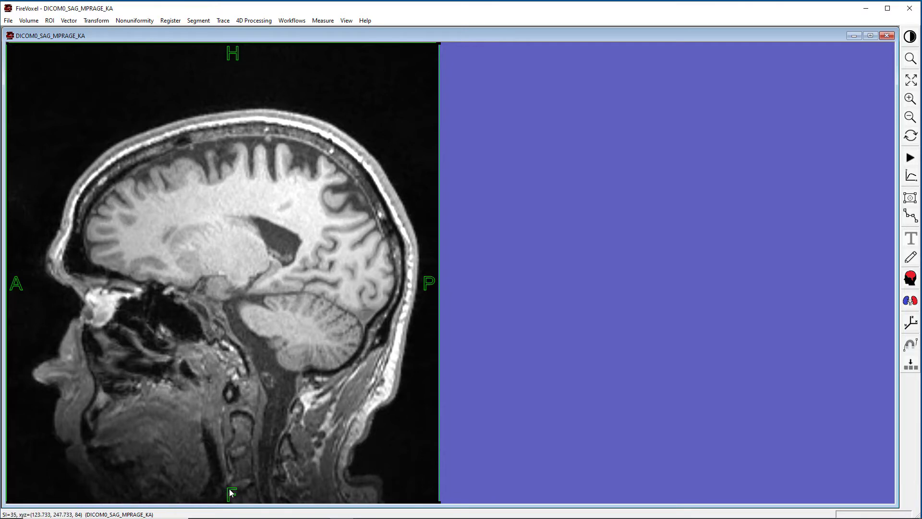
Turn off Show Orientation in FireVoxel's User Interface options
click(8, 20)
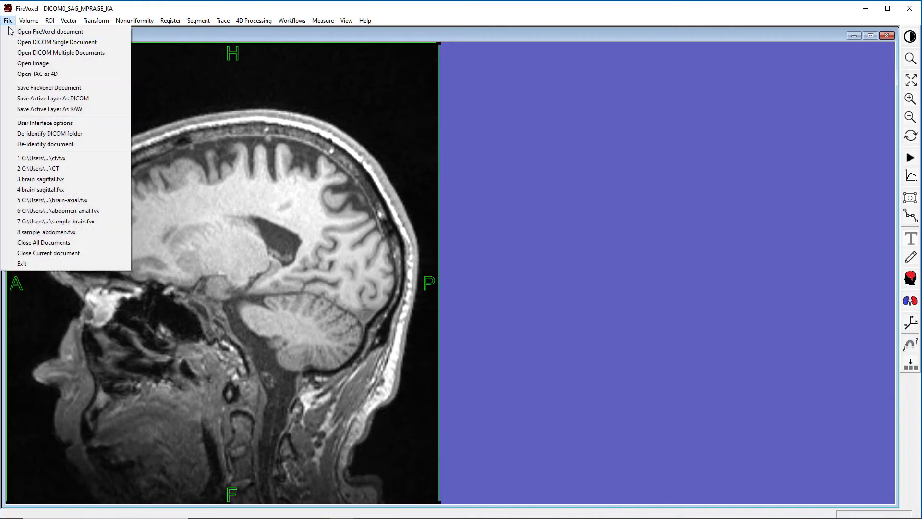
click(38, 124)
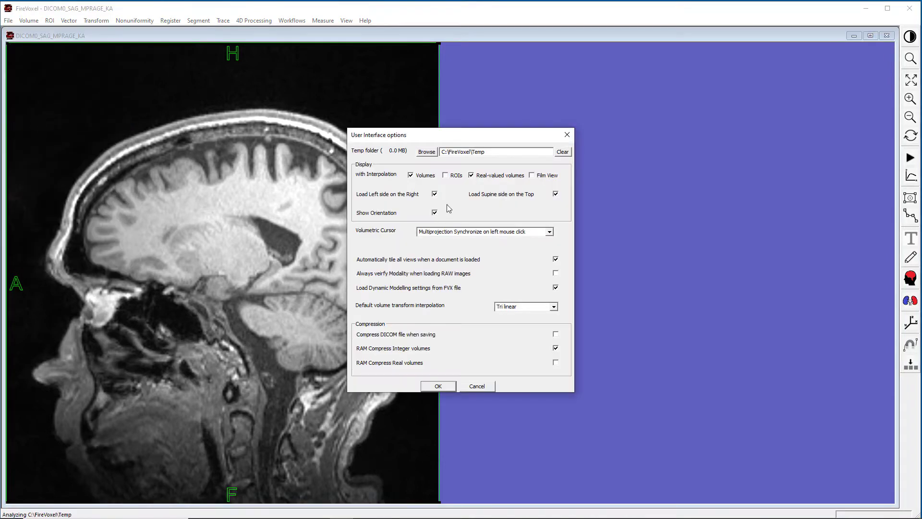
click(435, 213)
click(437, 387)
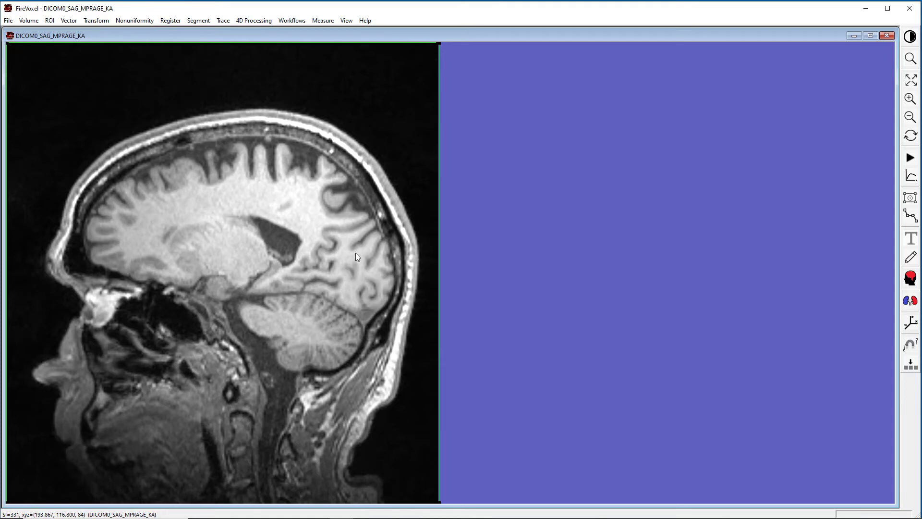
scroll(355, 253, down, 5)
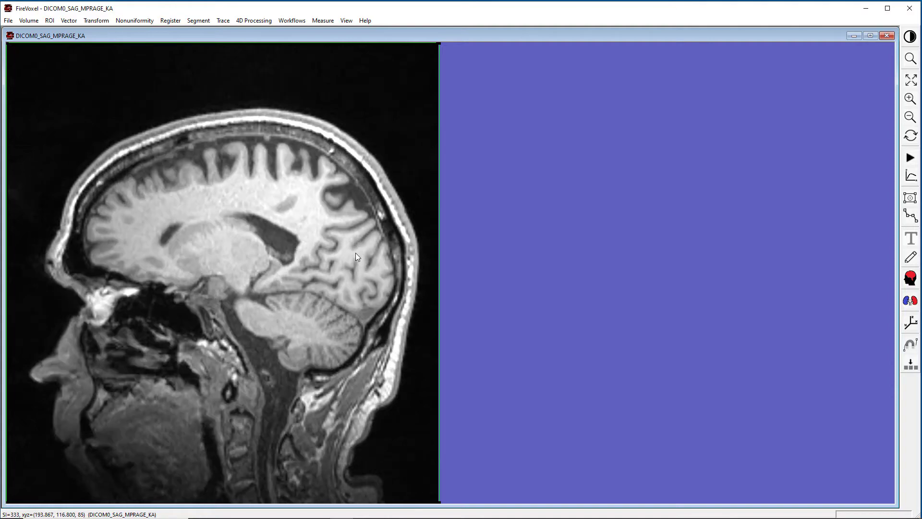
scroll(355, 253, down, 8)
scroll(355, 253, down, 8)
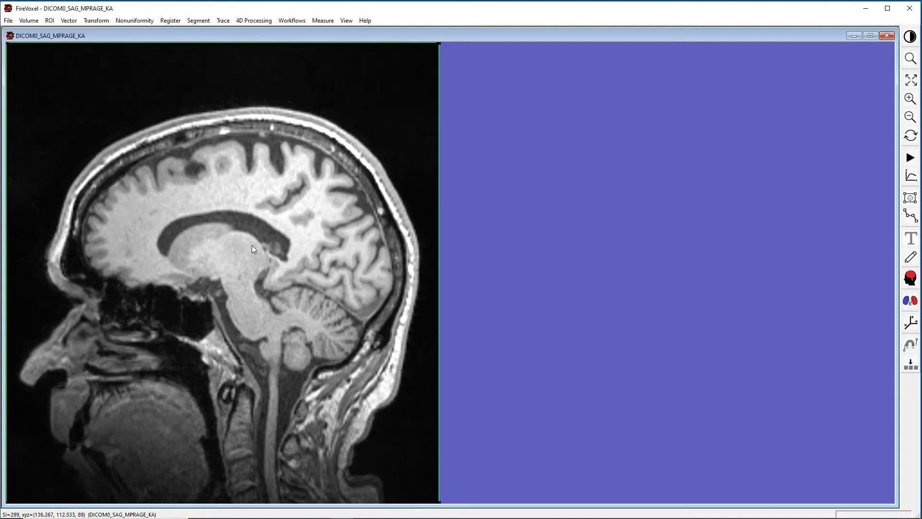
Toggle the view back to the mosaic of all SAG MPRAGE KA slices
key(m)
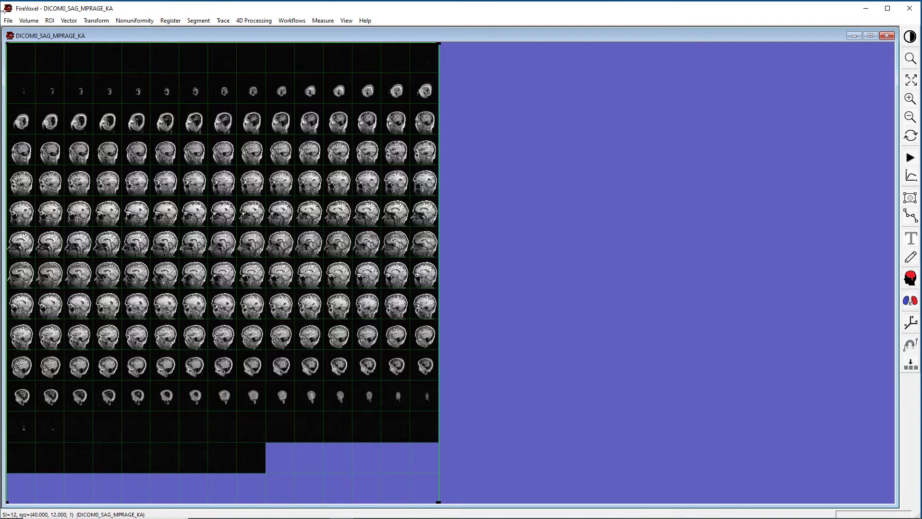
Save the volume as brain-mri.fvx in Documents\Image Processing Projects
click(9, 20)
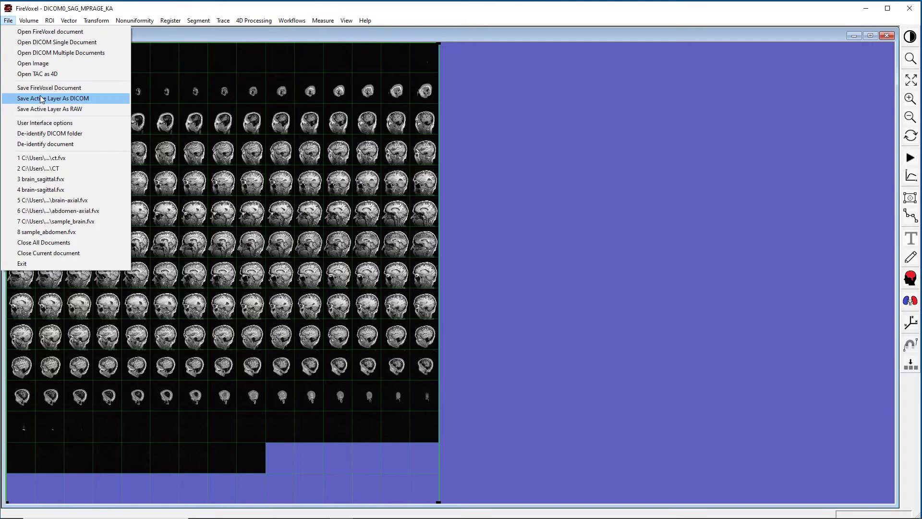
click(49, 87)
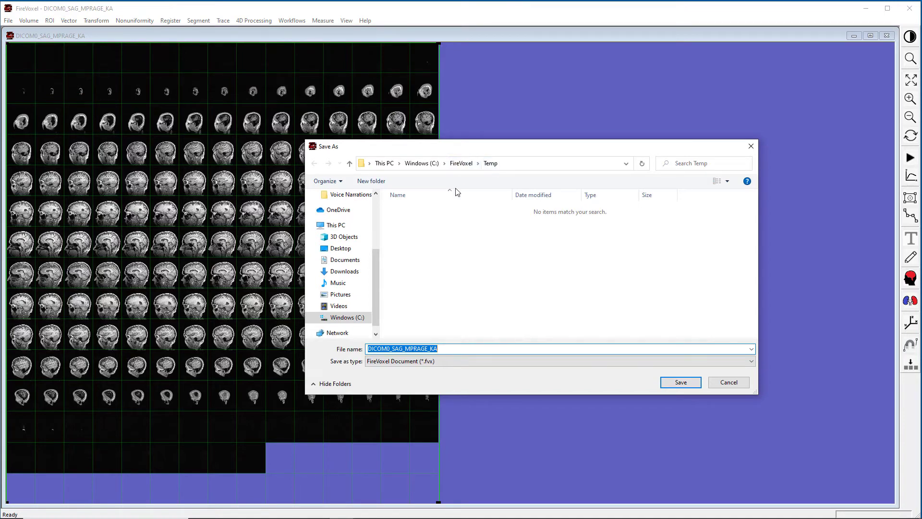
click(356, 260)
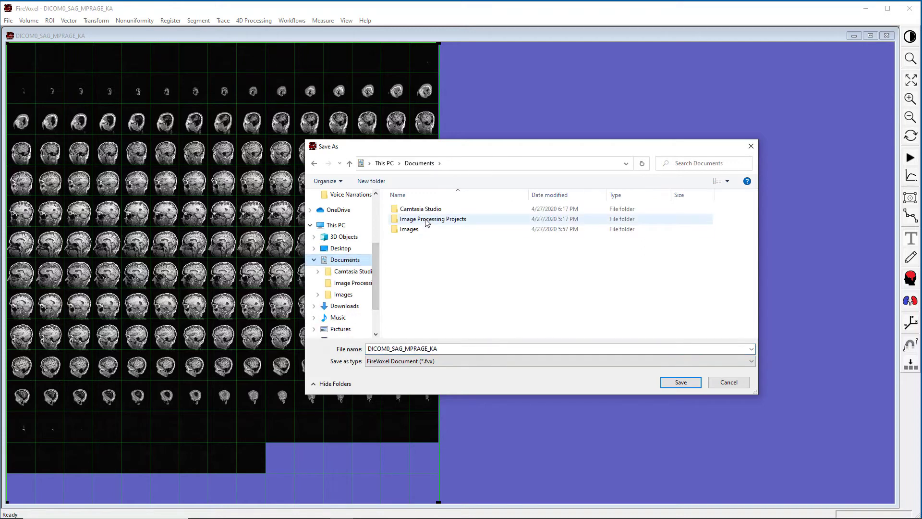
double_click(429, 219)
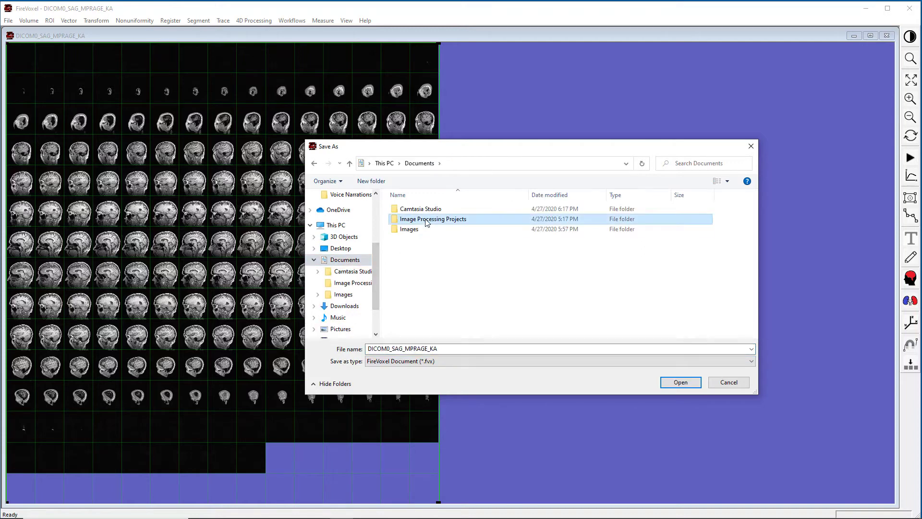
double_click(447, 348)
text(b)
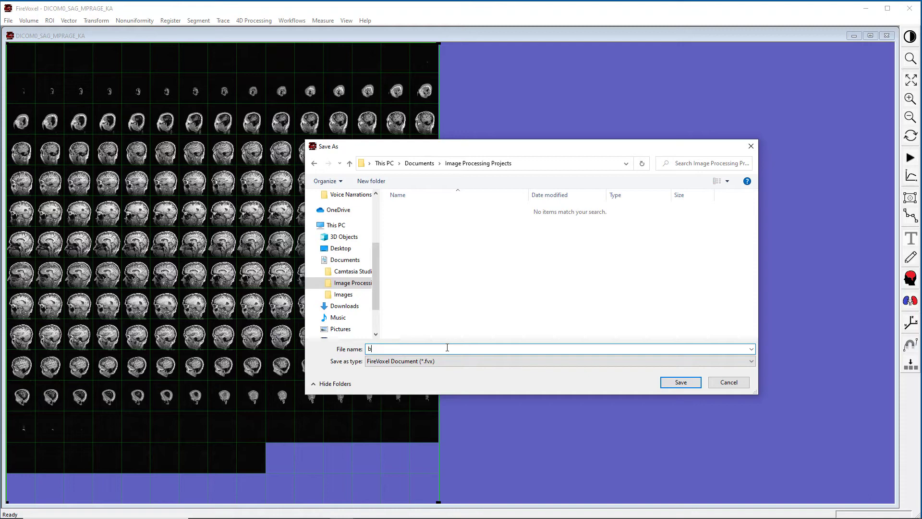
text(rain-mri)
key(Return)
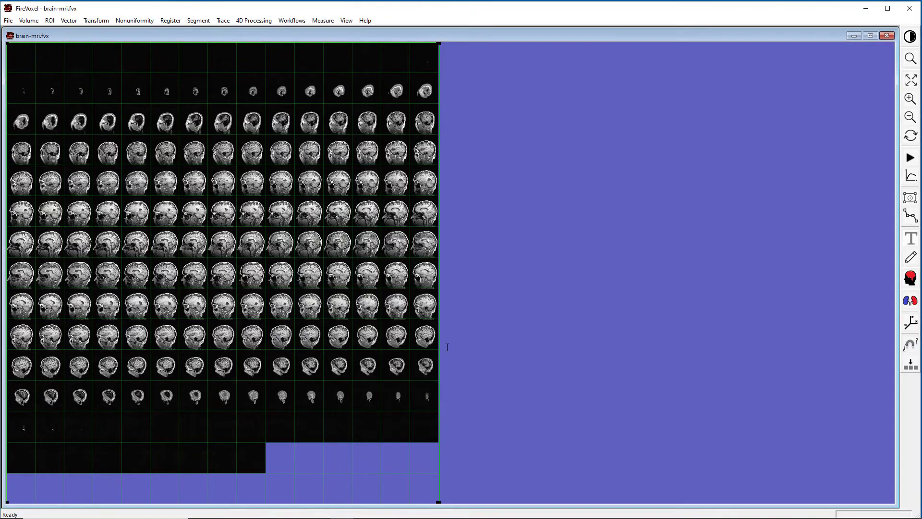
Close the brain-mri.fvx window and reopen brain-mri.fvx from Image Processing Projects
click(887, 35)
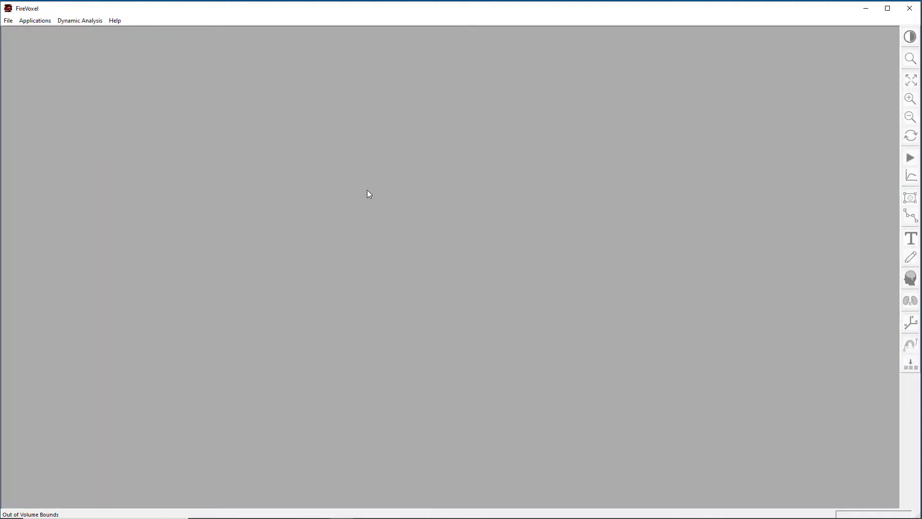
click(8, 21)
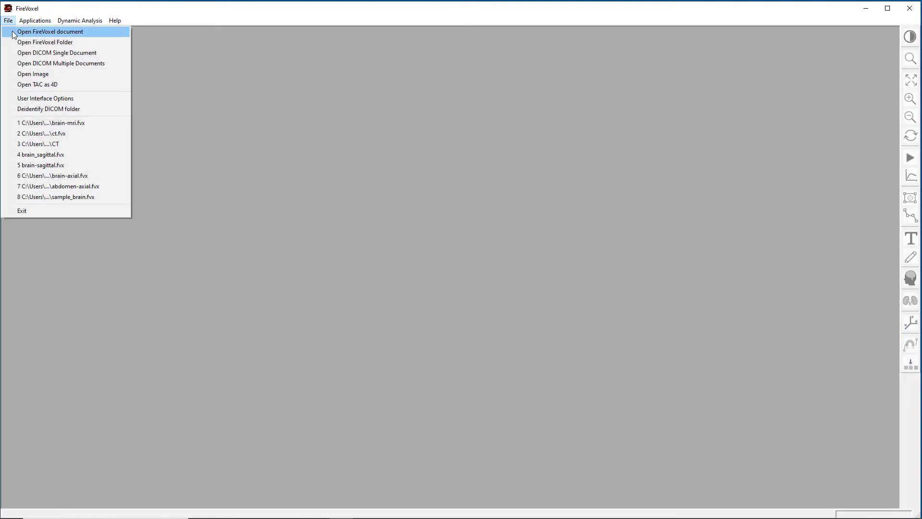
click(13, 33)
click(346, 283)
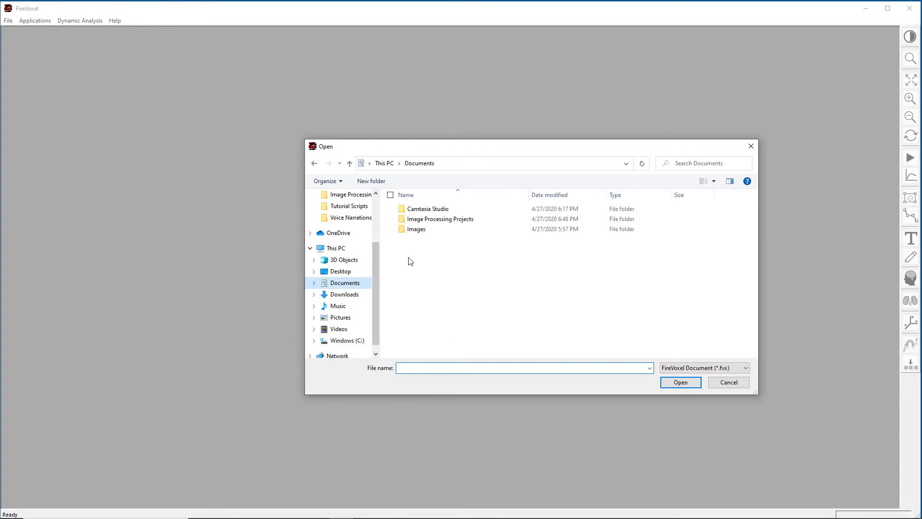
double_click(429, 219)
click(429, 210)
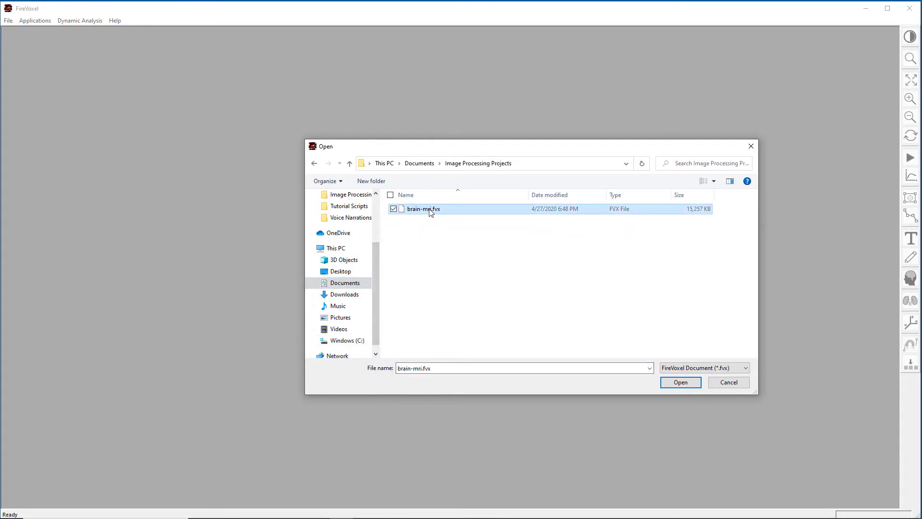
click(677, 381)
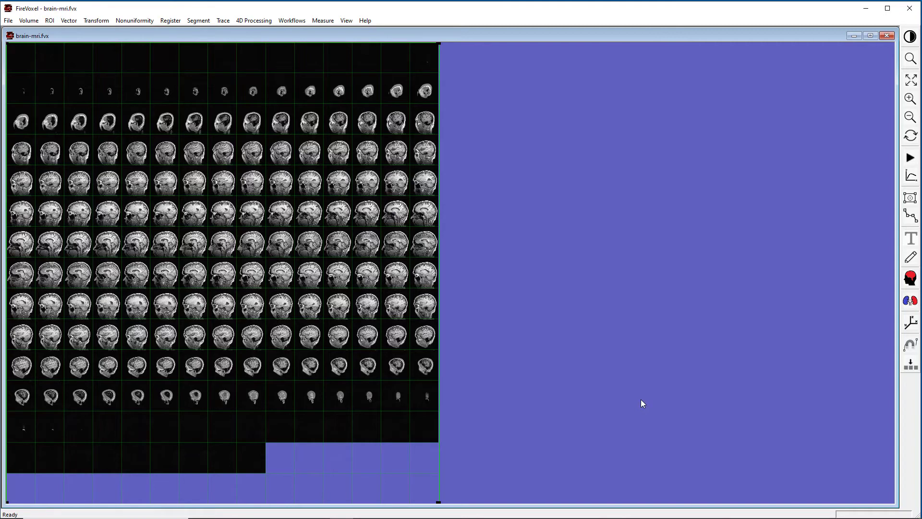
Show Full DICOM Info for the brain-mri.fvx layer via the layer manager
right_click(233, 252)
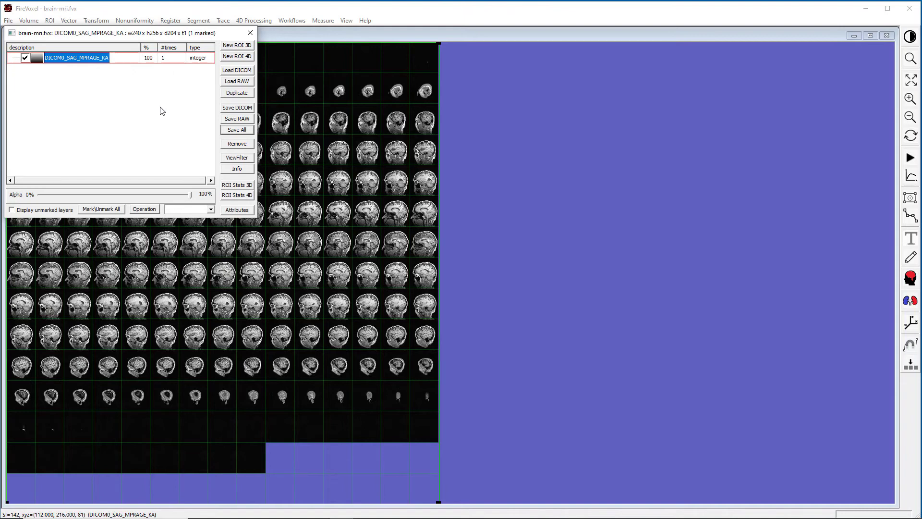
click(236, 169)
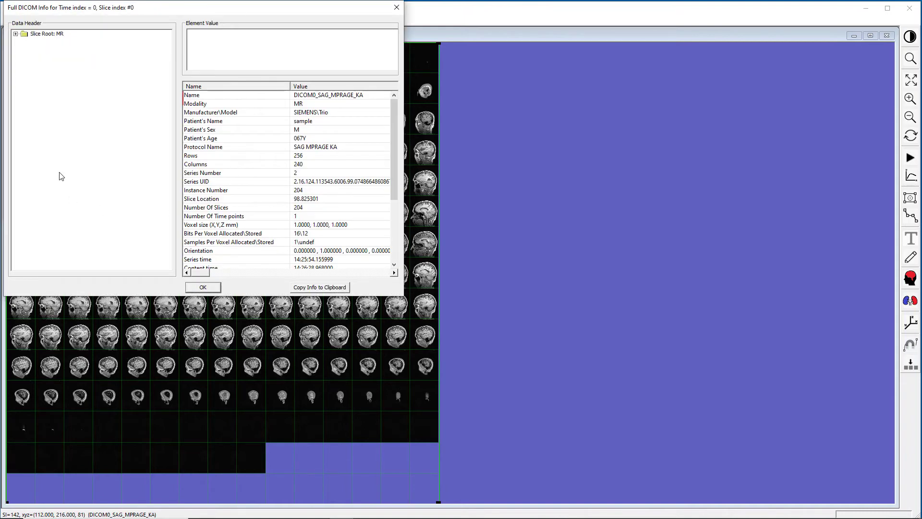
Expand Slice Root: MR and read EchoNumbers, EchoTime 2.83 and FlipAngle 9
click(14, 33)
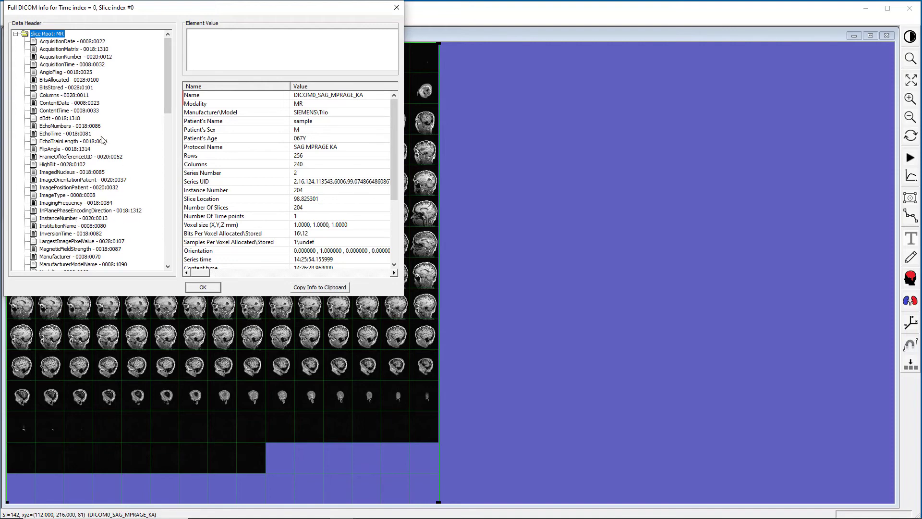
click(87, 127)
click(86, 134)
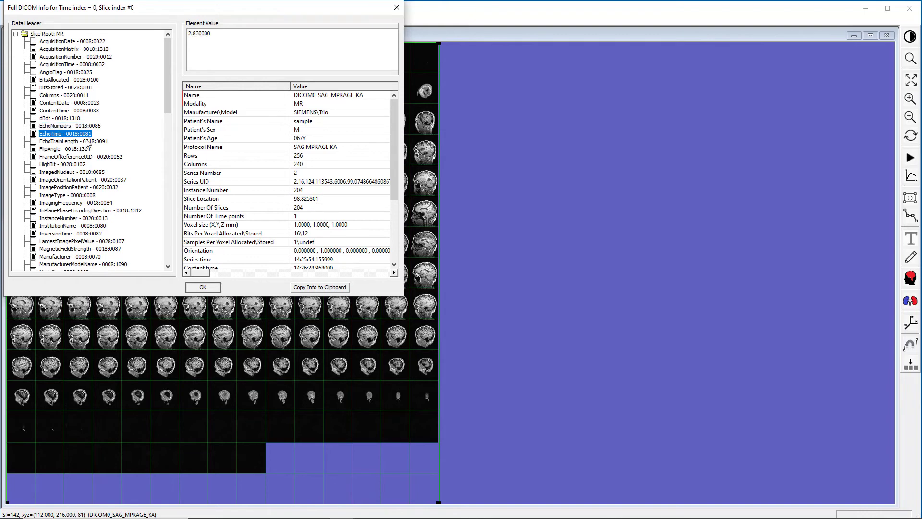
click(87, 150)
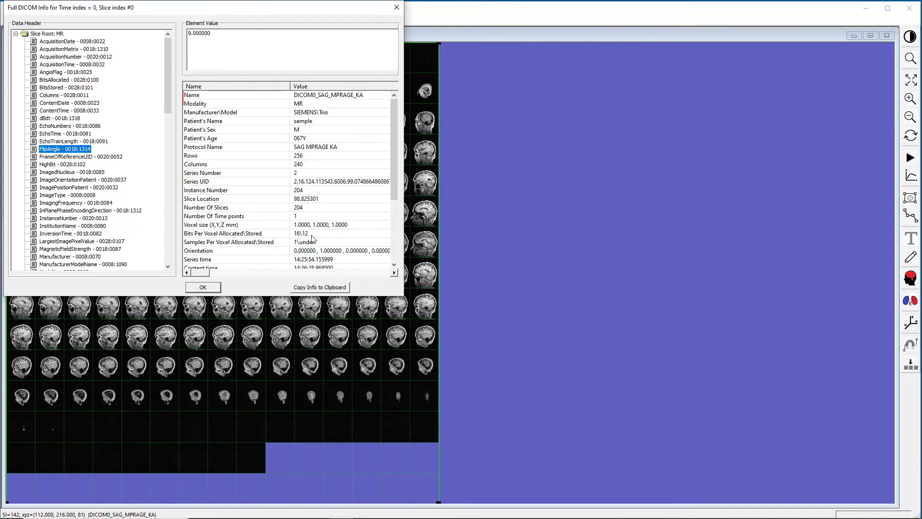
Copy the DICOM header summary and paste it into a new Notepad document
click(317, 287)
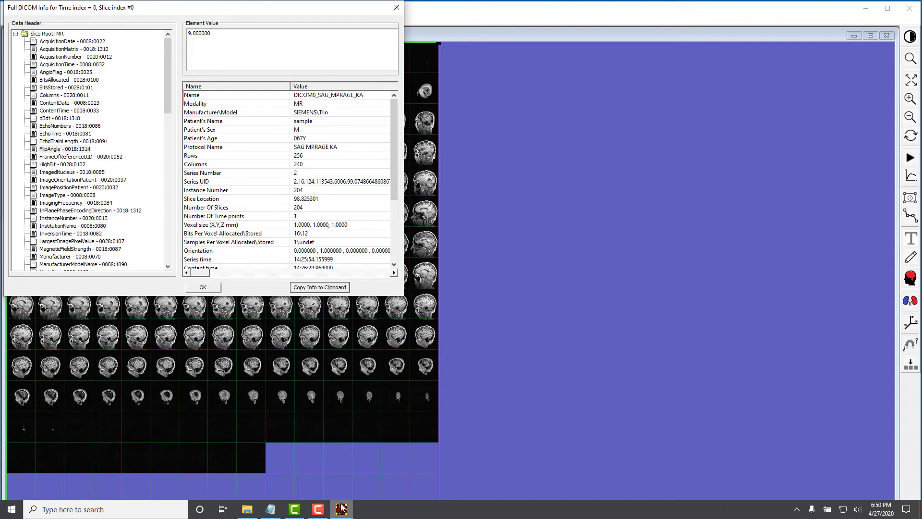
click(270, 510)
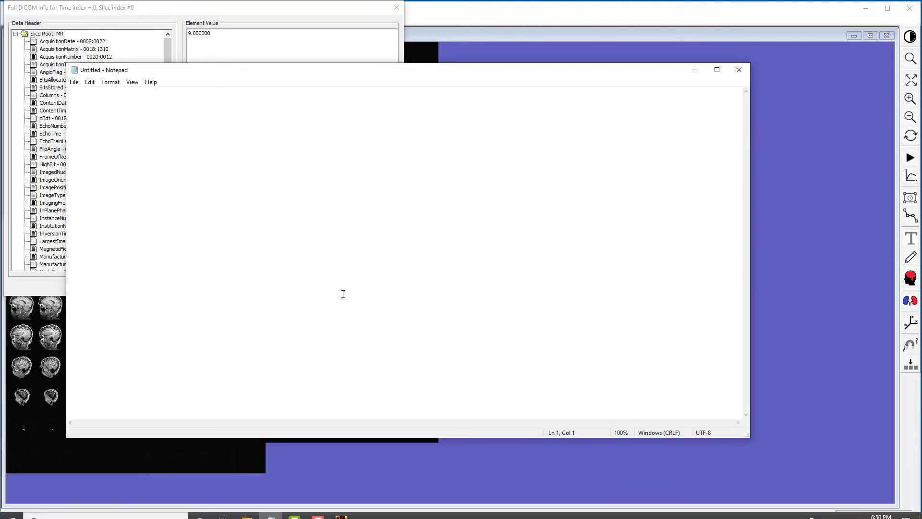
text(Name DICOM0_SAG_MPRAGE_KA Modality MR Manufacturer\Model SIEMENS\Trio Patient's Name sample Patient's Sex M Patient's Age 067Y Protocol Name SAG MPRAGE KA Rows 256 Columns 240 Series Number 2 Series UID 2.16.124.113543.6006.99.07486648608676886027 Instance Number 204 Slice Location 98.825301 Number Of Slices 204 Number Of Time points 1 Voxel size (X,Y,Z mm) 1.0000, 1.0000, 1.0000 Bits Per Voxel Allocated\Stored 16\12 Samples Per Voxel Allocated\Stored 1\undef Orientation 0.000000 , 1.000000 , 0.000000 , 0.000000 , 0.000000 , -1.000000 Series time 14:25:54.155999 Content time 14:26:28.968000 Acquisition time 14:20:41.732486 Series Description SAG MPRAGE KA Sequence Name *tfl3d1 Repetition Time (TR, ms) 2300.000000 Echo Number 0 Echo Time (TE, ms) 2.830000 Inversion Time (TI, ms) 1100.000000 Flip Angle 9.000000 Phase Encoding Direction ROW Used RAM 8476873 bytes Internal compression	2.957)
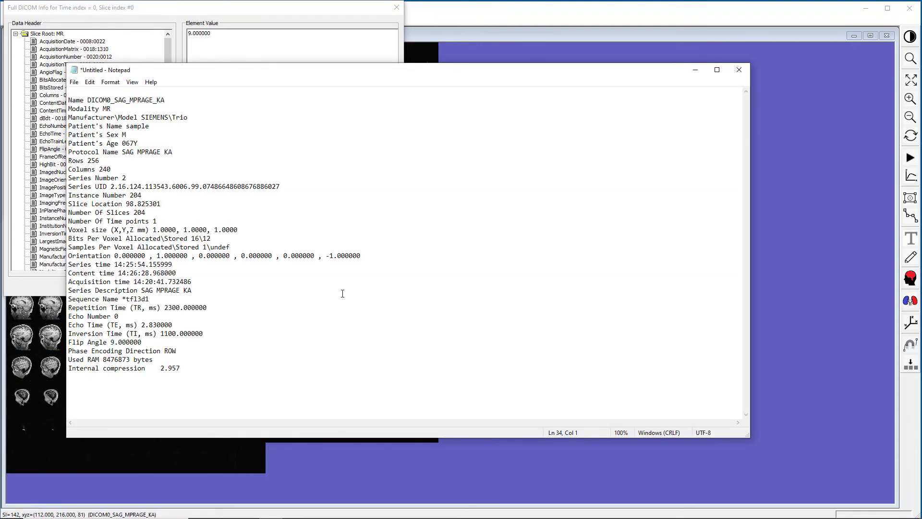
Close the unsaved text note, the DICOM Info dialog and the layer manager
click(695, 69)
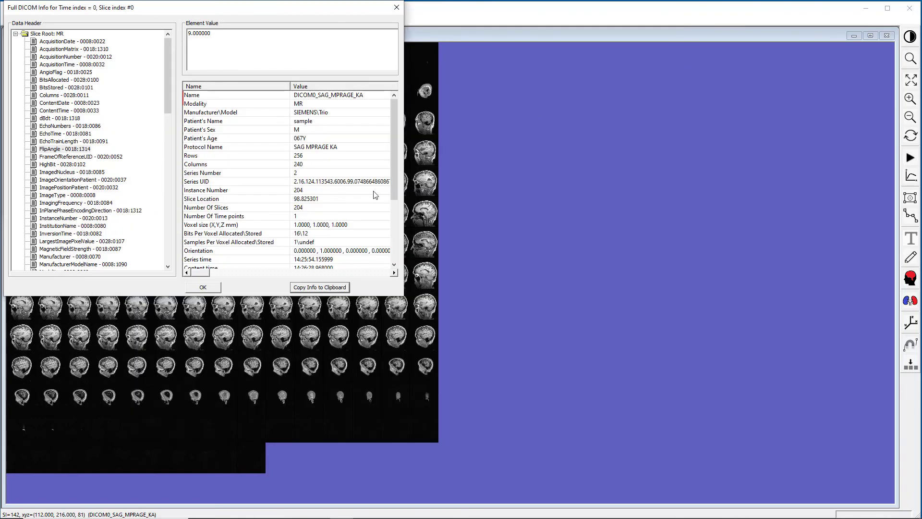
click(217, 287)
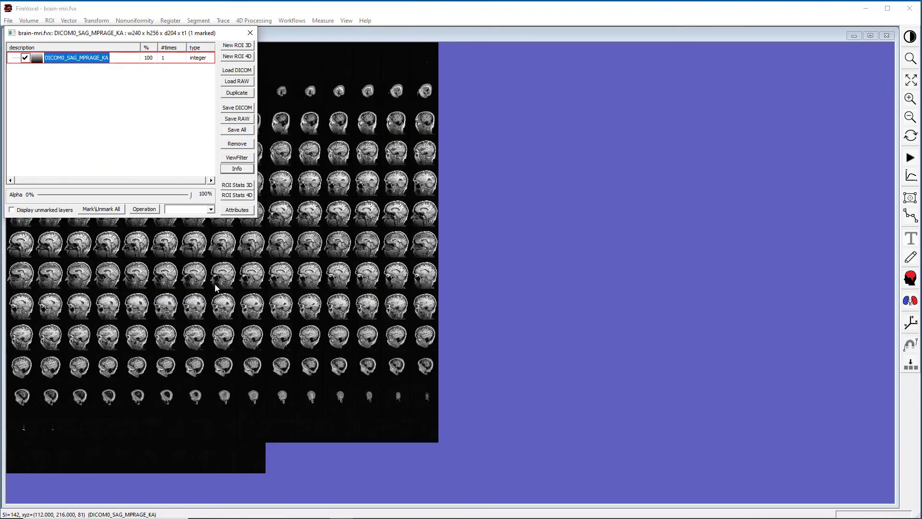
click(250, 34)
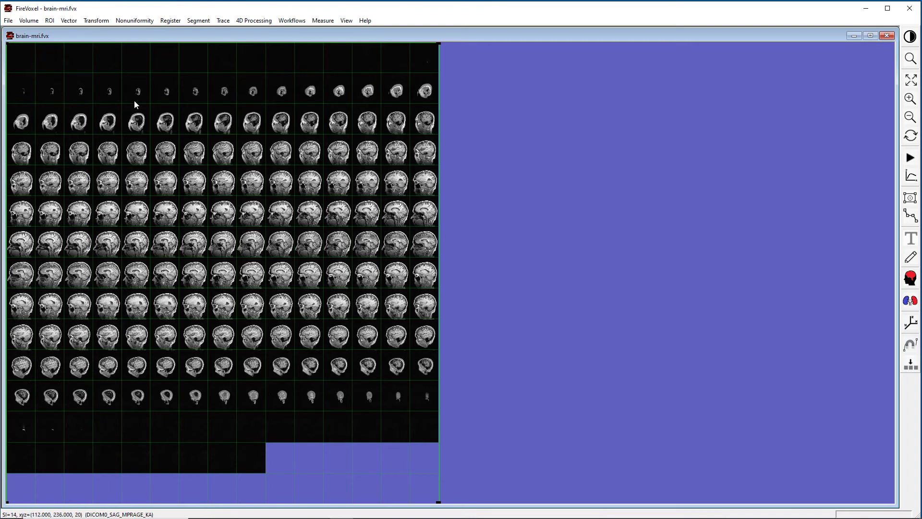
Open the CT image from Documents > Images > coreg_images_img
click(9, 20)
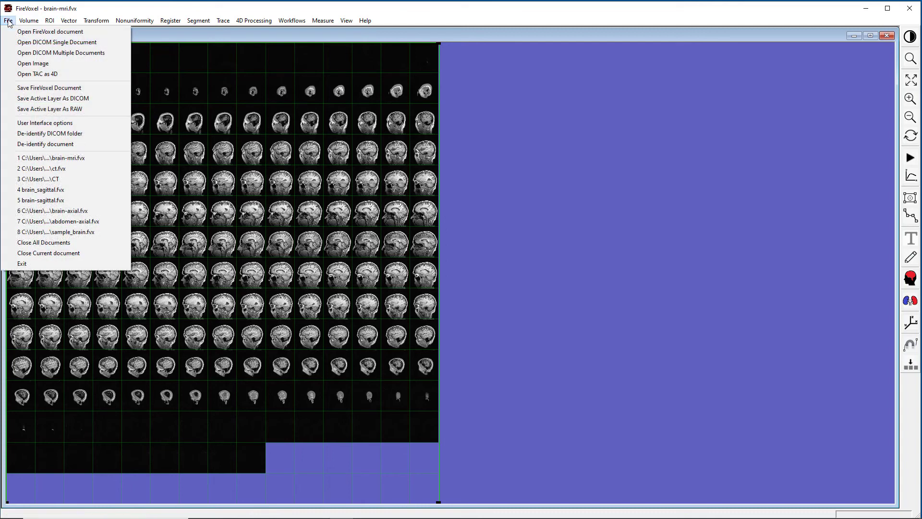
click(33, 63)
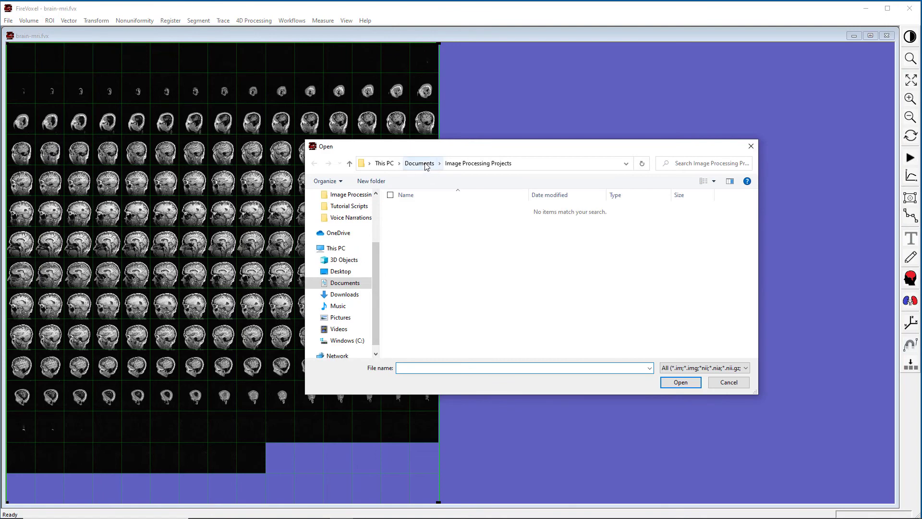
click(425, 163)
double_click(423, 229)
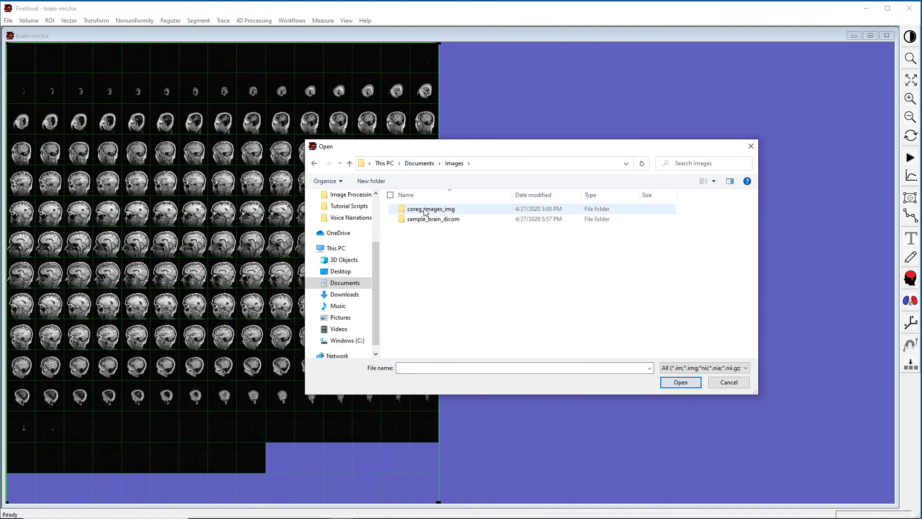
double_click(418, 209)
click(417, 210)
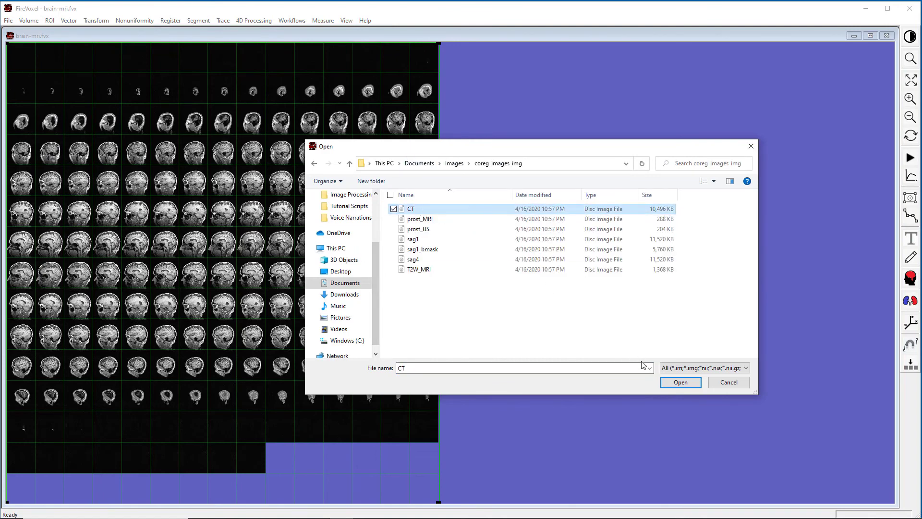
click(681, 382)
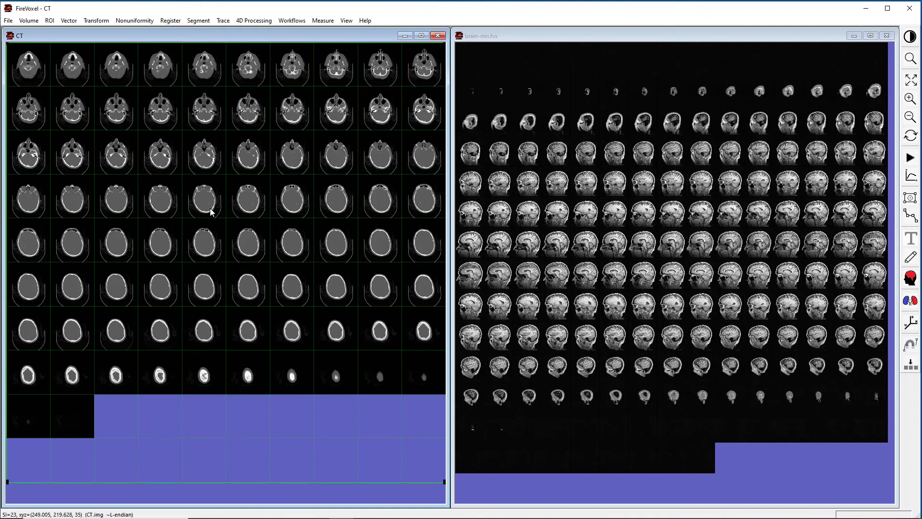
Save the CT volume as the FireVoxel document brain-ct.fvx
click(8, 20)
click(29, 88)
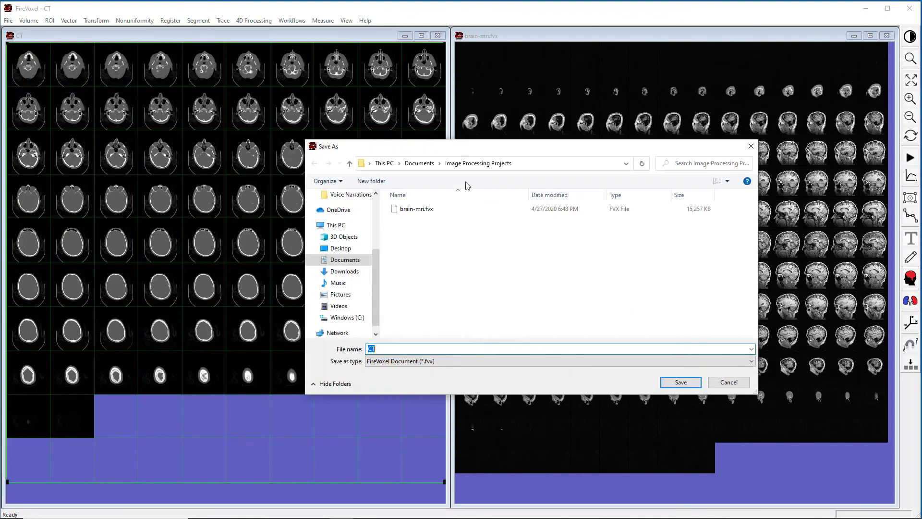
text(bra)
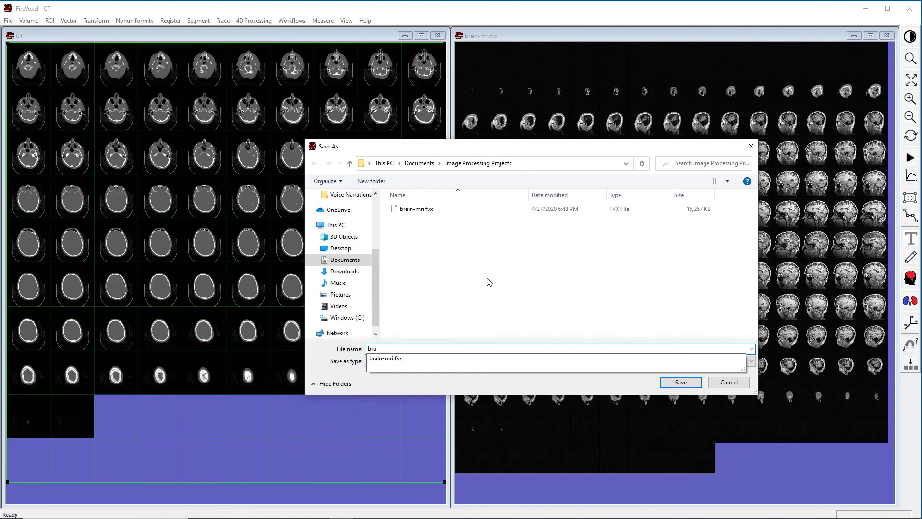
text(in-ct)
key(Return)
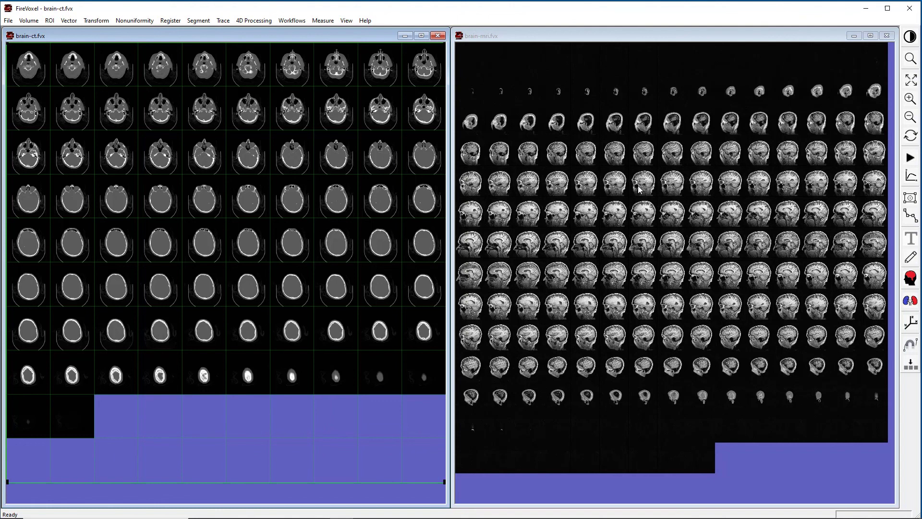
Activate the MRI window, then the CT window, then brain-mri.fvx again
click(638, 189)
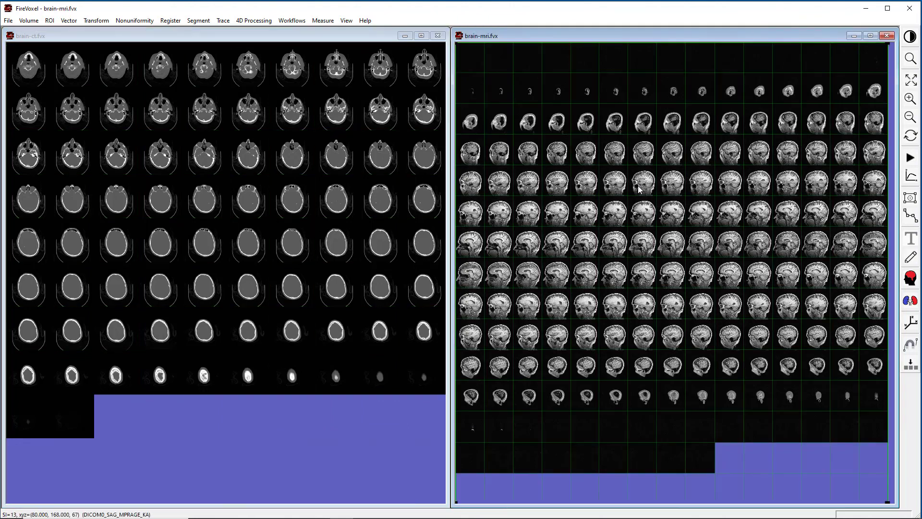
click(229, 216)
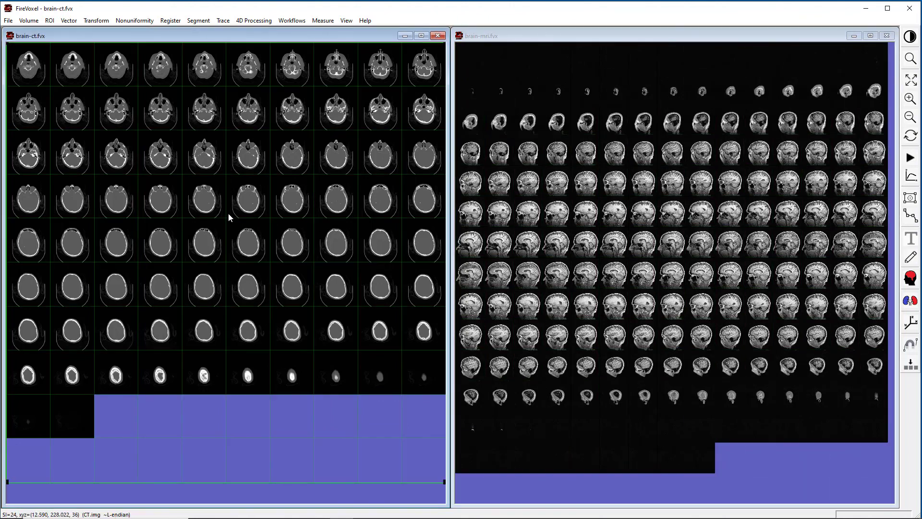
click(588, 201)
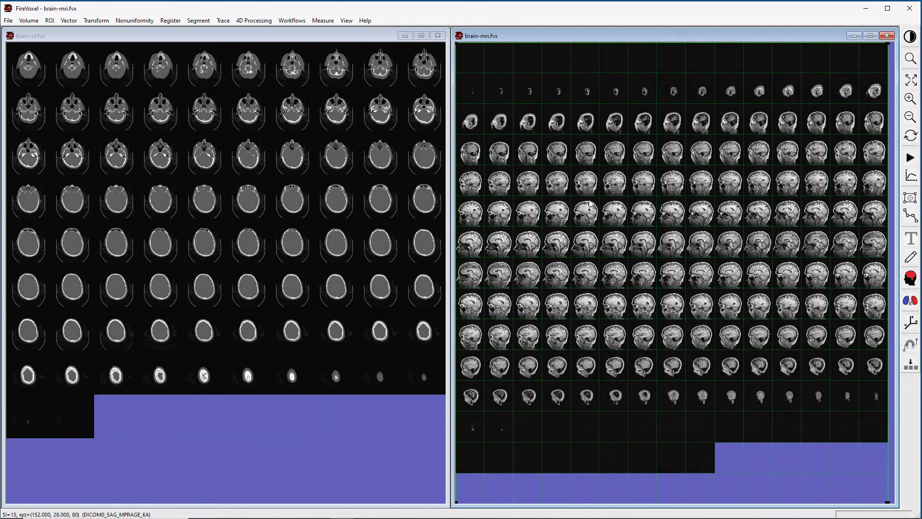